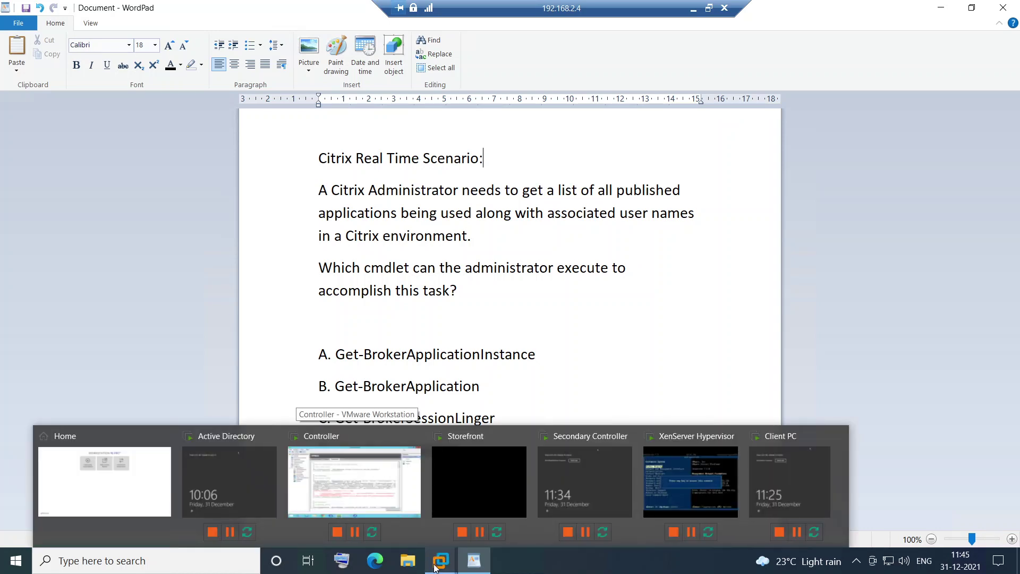
Step: Switch to the Controller VM and launch an administrator PowerShell console from Citrix Studio
click(355, 482)
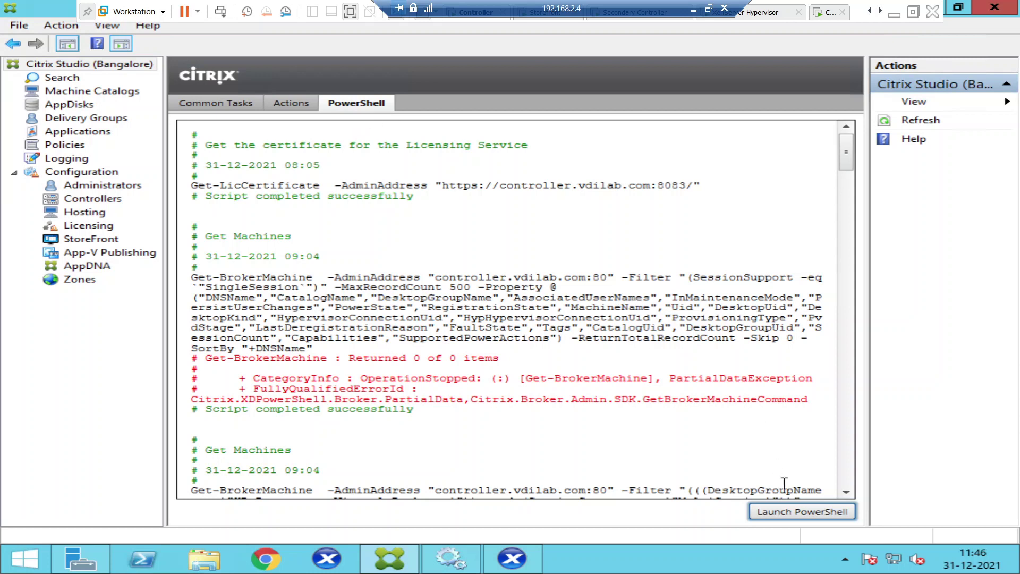
click(808, 513)
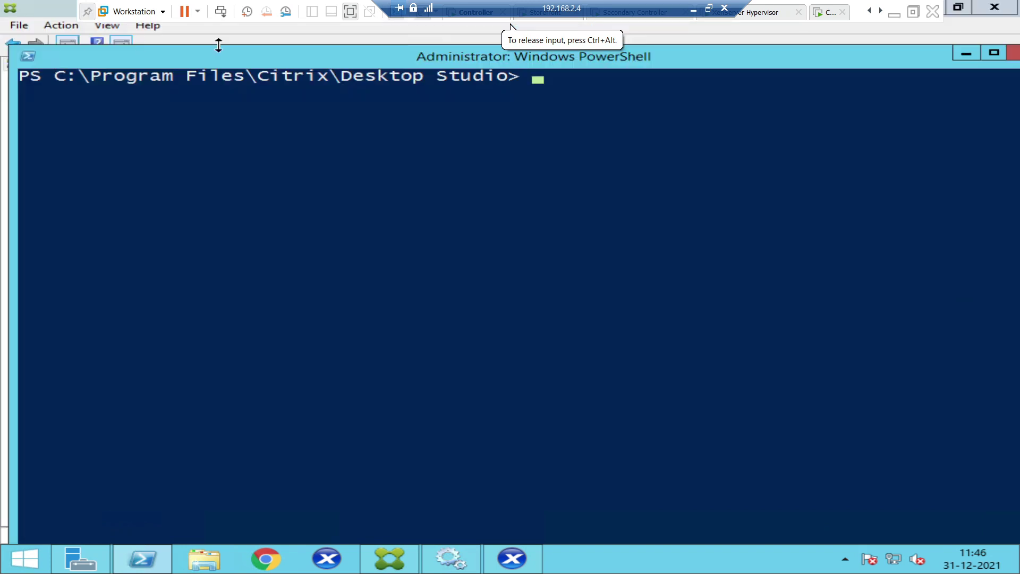
text(asnp)
text( citrix)
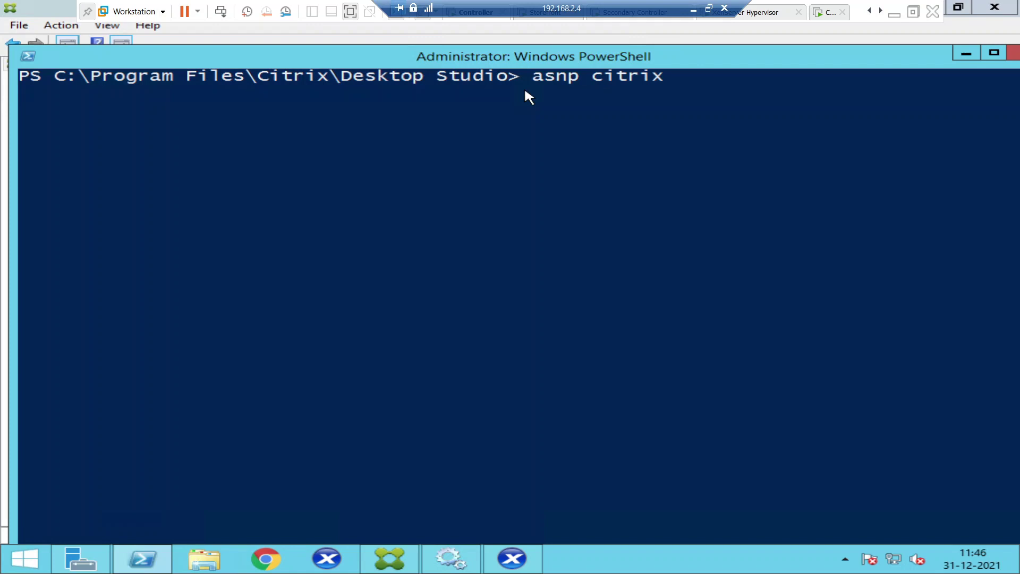
text(*)
Step: Run asnp citrix* twice, the second run loading the Citrix snap-ins without the CitrixGroupPolicy error
key(Return)
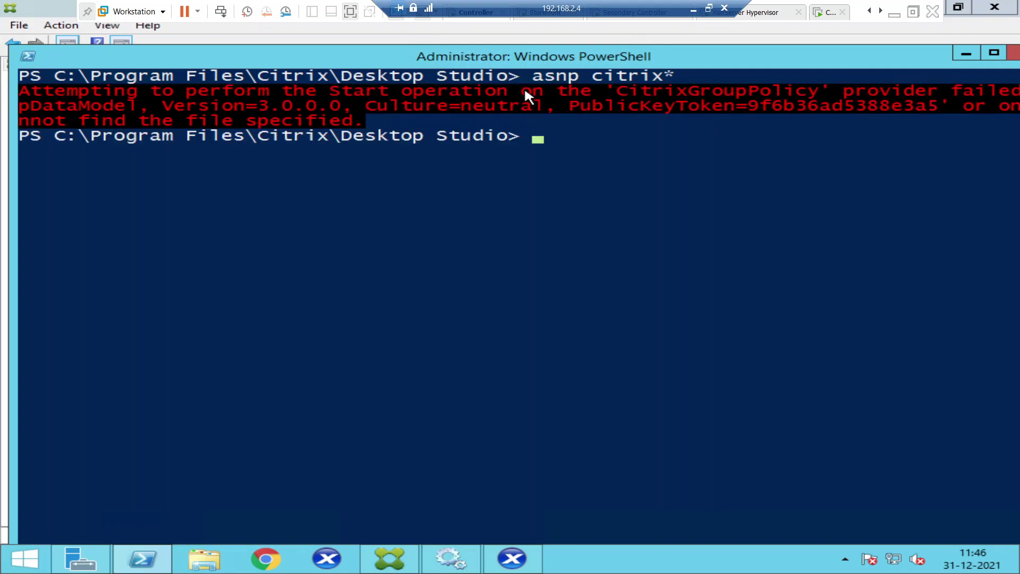
key(Up)
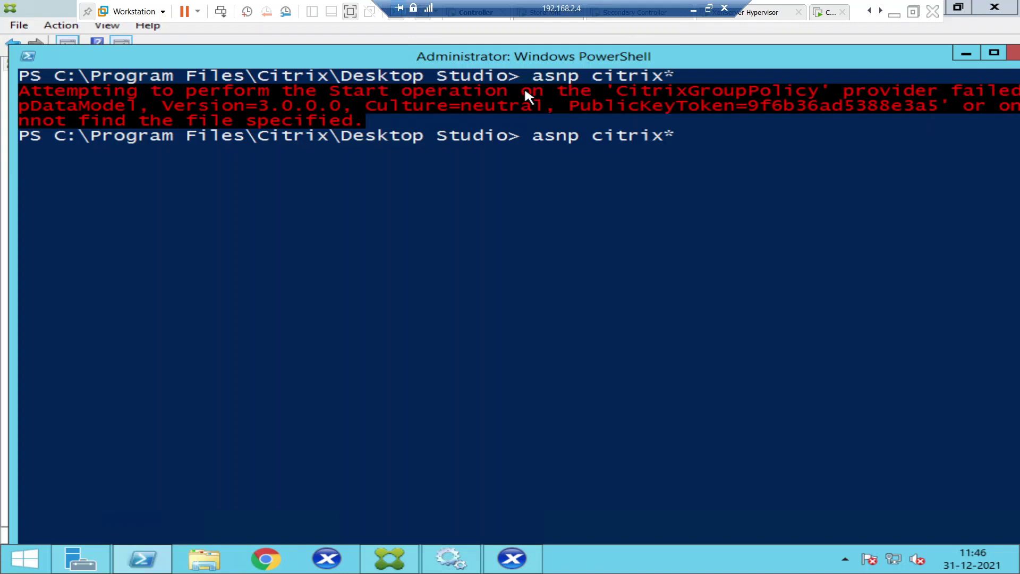
key(Return)
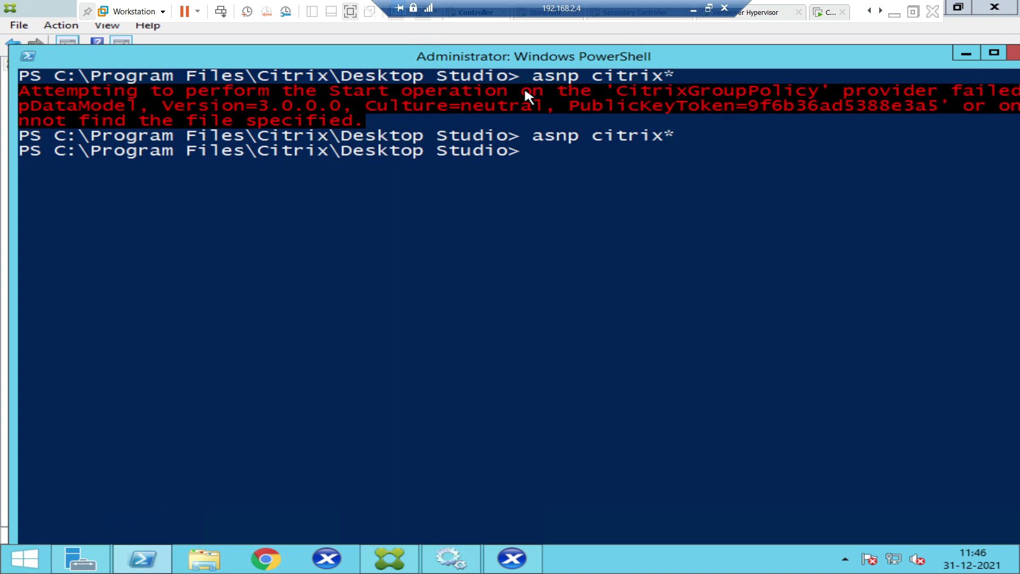
text(GET)
text(-)
text(BROKER)
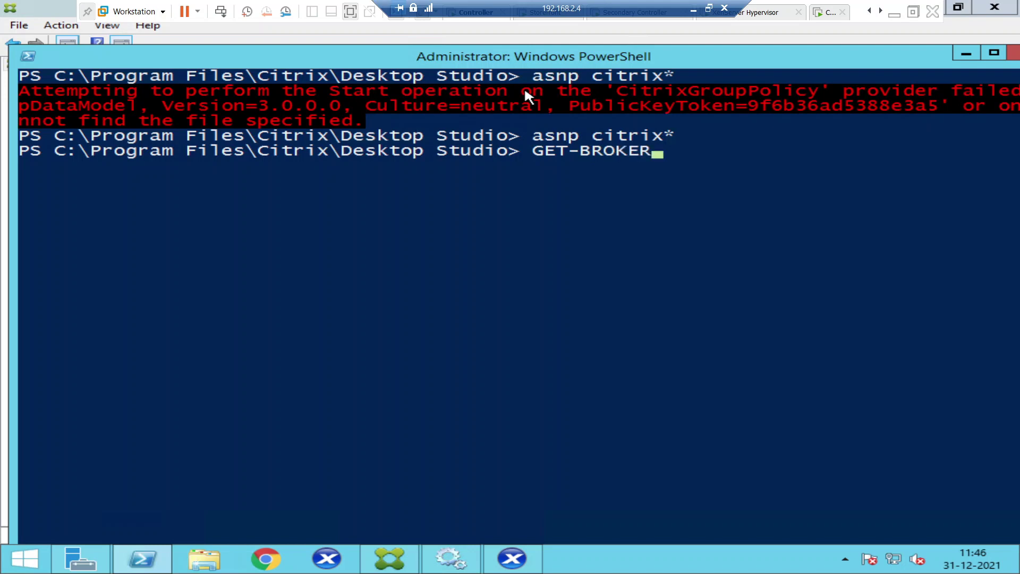
text(APPLICAT)
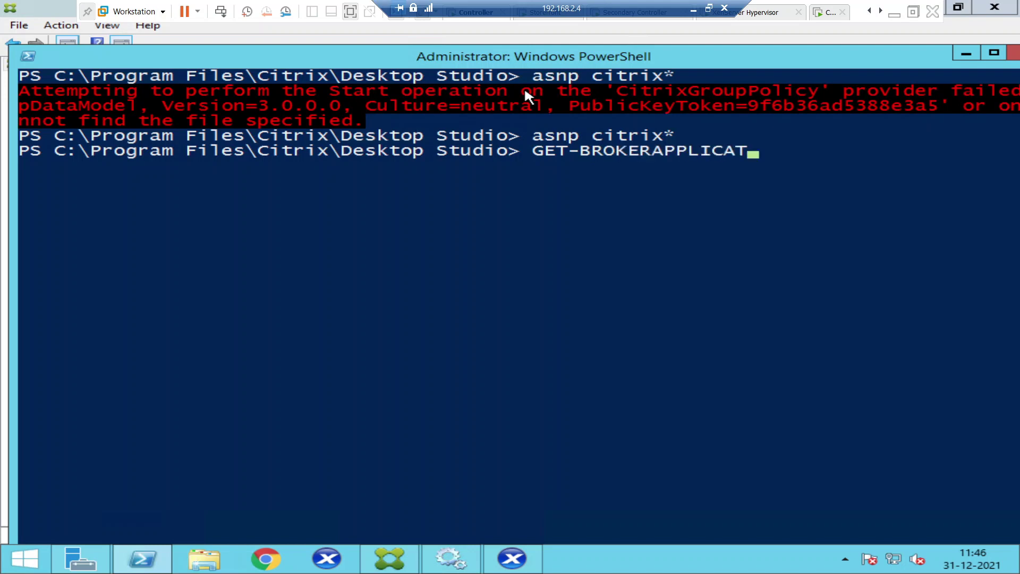
text(ION)
Step: Run Get-BrokerApplication to list published applications such as Notepad and Snipping Tool with their properties
key(Return)
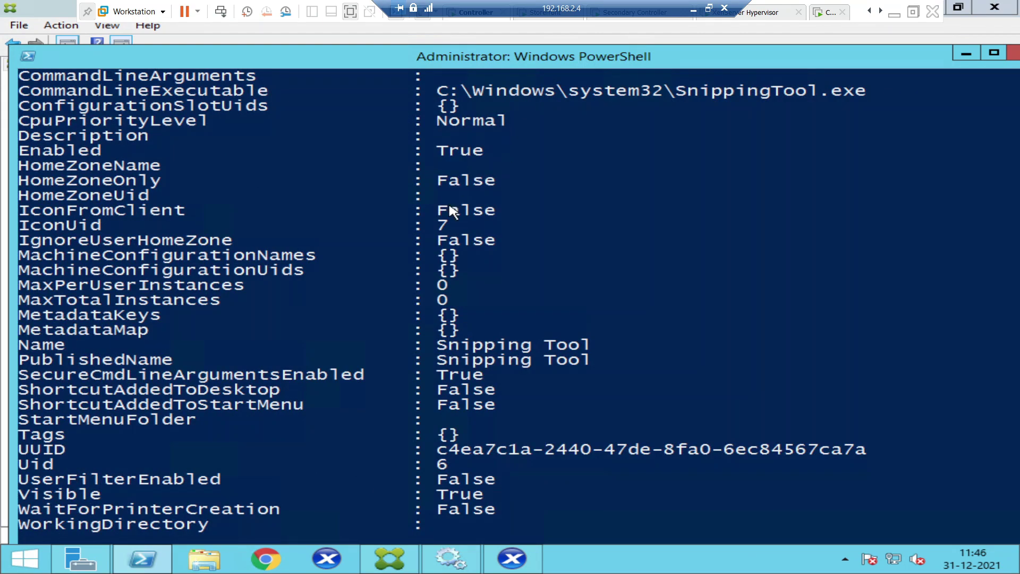
scroll(449, 211, up, 4)
scroll(444, 263, up, 3)
scroll(442, 275, up, 4)
scroll(440, 279, up, 3)
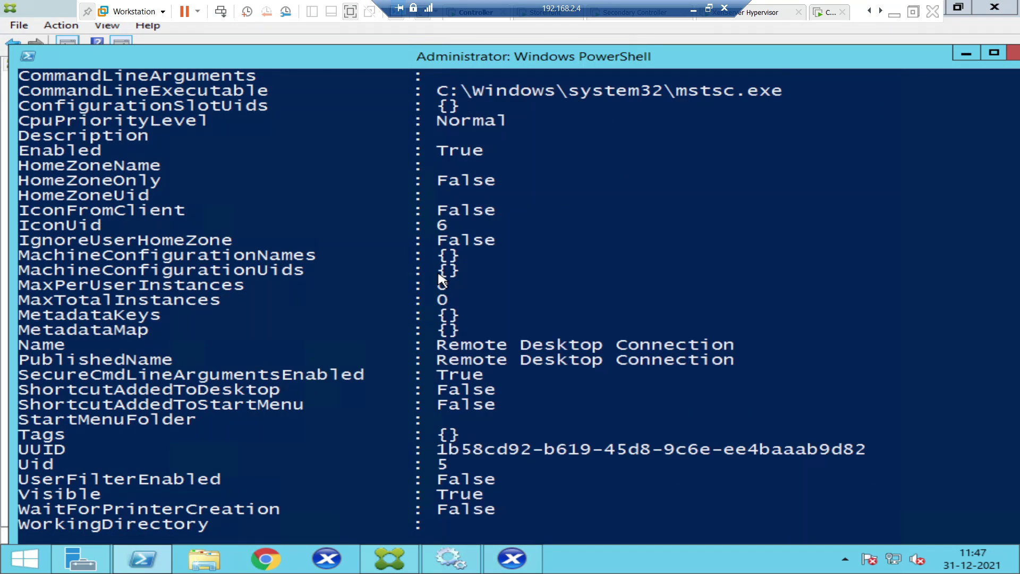
scroll(441, 279, up, 7)
scroll(441, 279, up, 5)
scroll(441, 279, up, 7)
scroll(441, 280, up, 7)
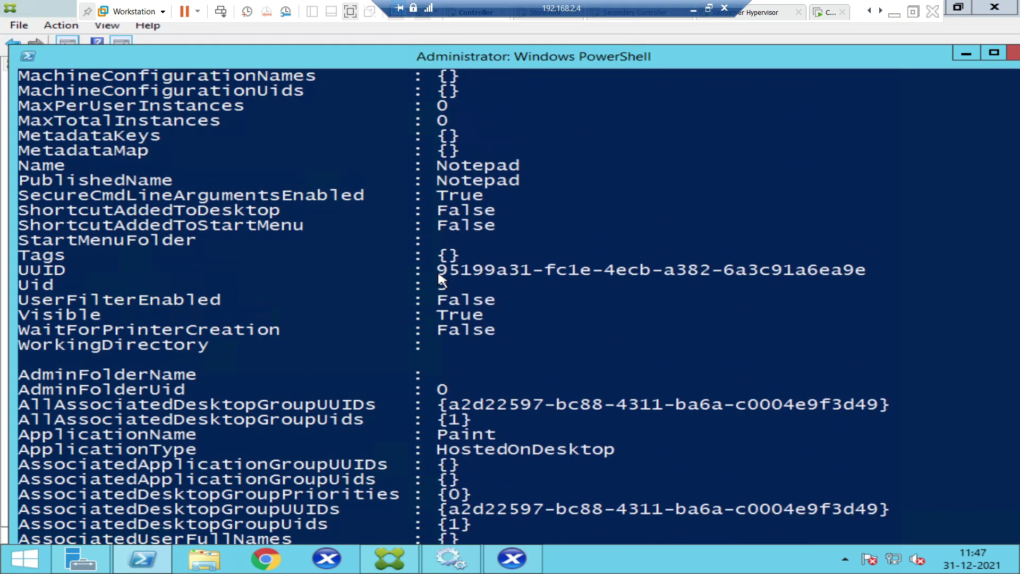
scroll(439, 275, up, 6)
scroll(438, 275, up, 9)
scroll(438, 274, up, 6)
scroll(439, 276, up, 7)
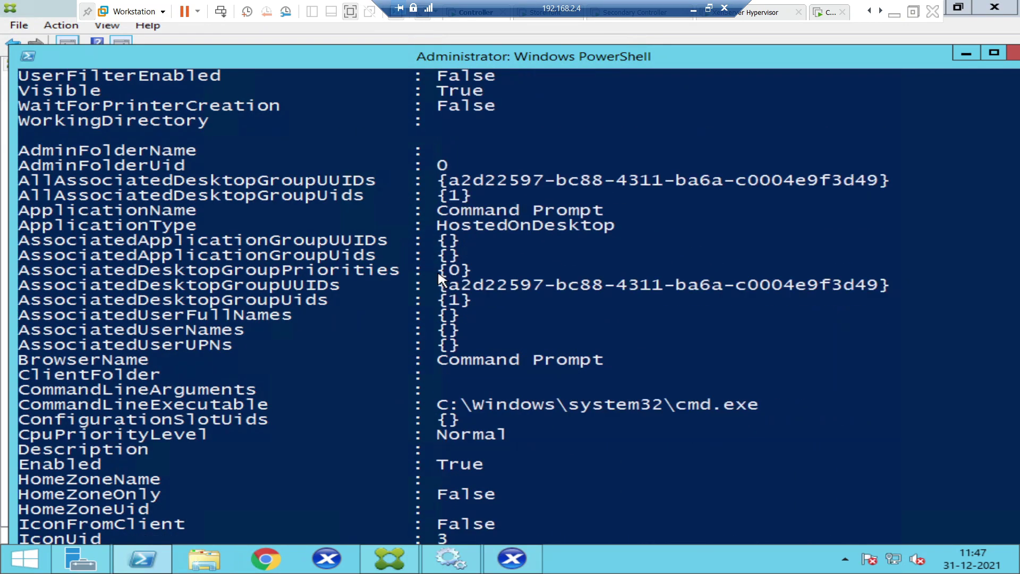
scroll(439, 276, up, 8)
scroll(438, 278, up, 7)
scroll(438, 280, up, 2)
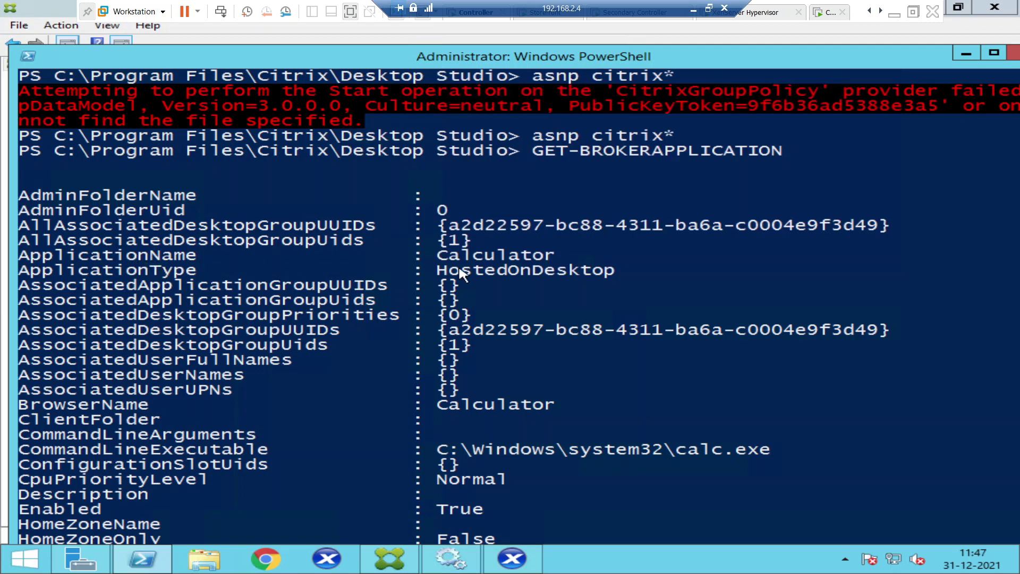
scroll(540, 275, down, 1)
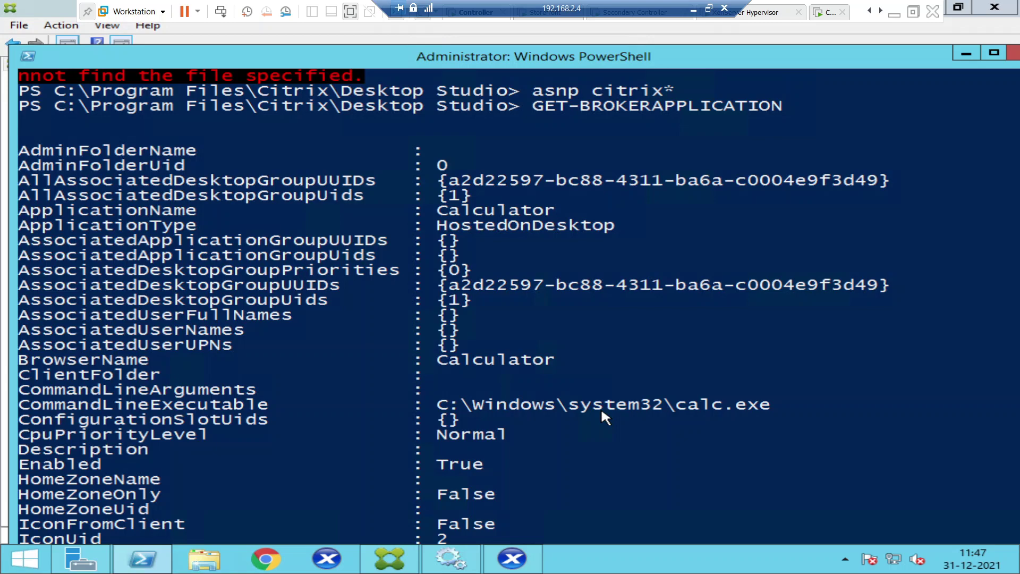
scroll(602, 413, down, 2)
scroll(542, 381, down, 3)
scroll(542, 381, down, 1)
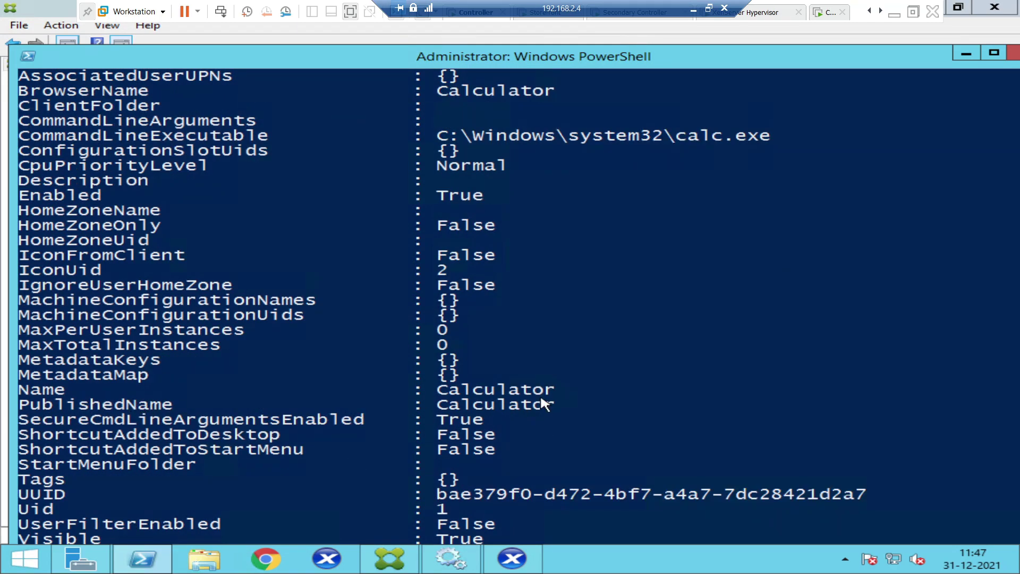
scroll(541, 414, down, 3)
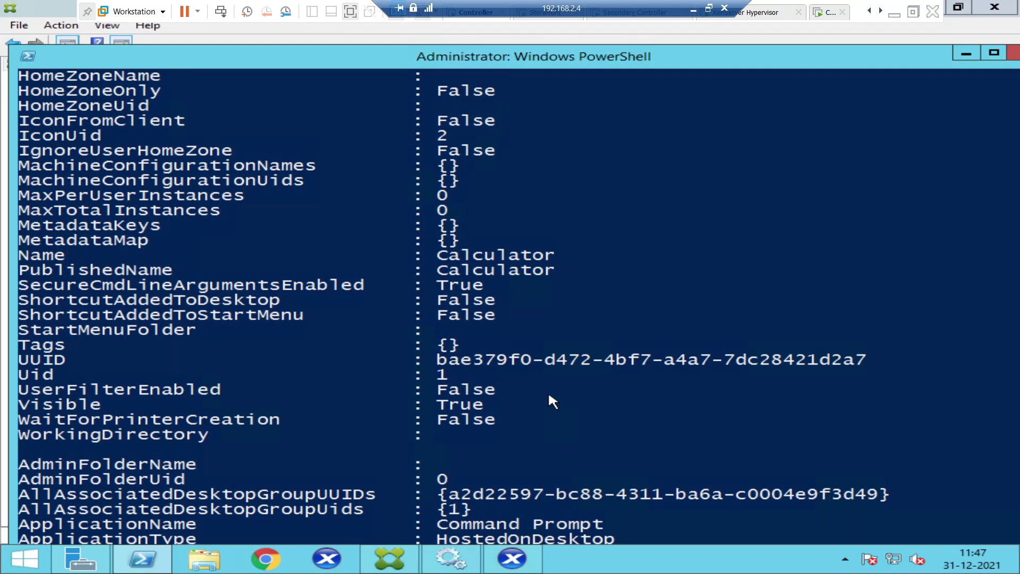
scroll(551, 398, down, 2)
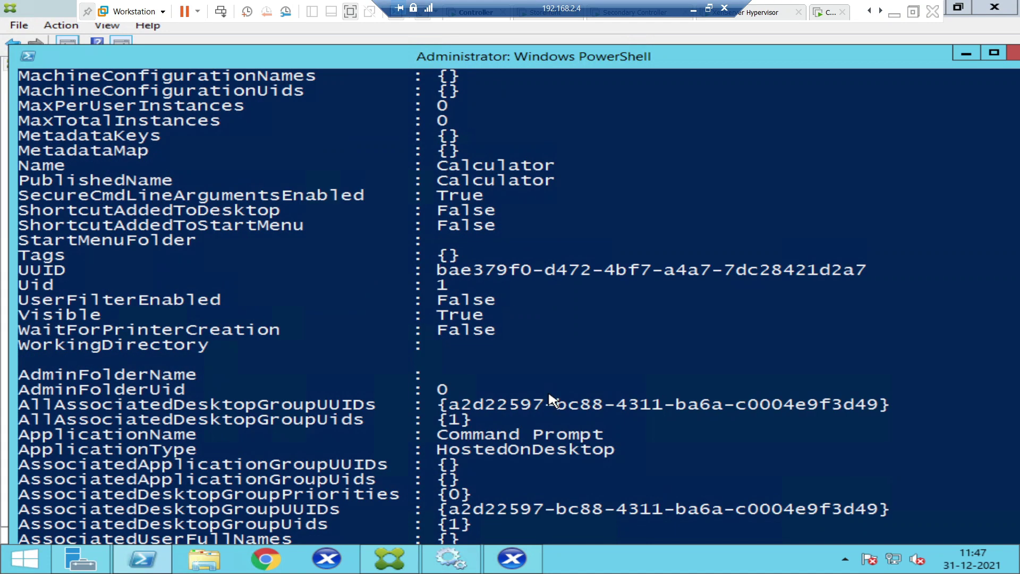
scroll(550, 400, down, 2)
scroll(546, 399, down, 1)
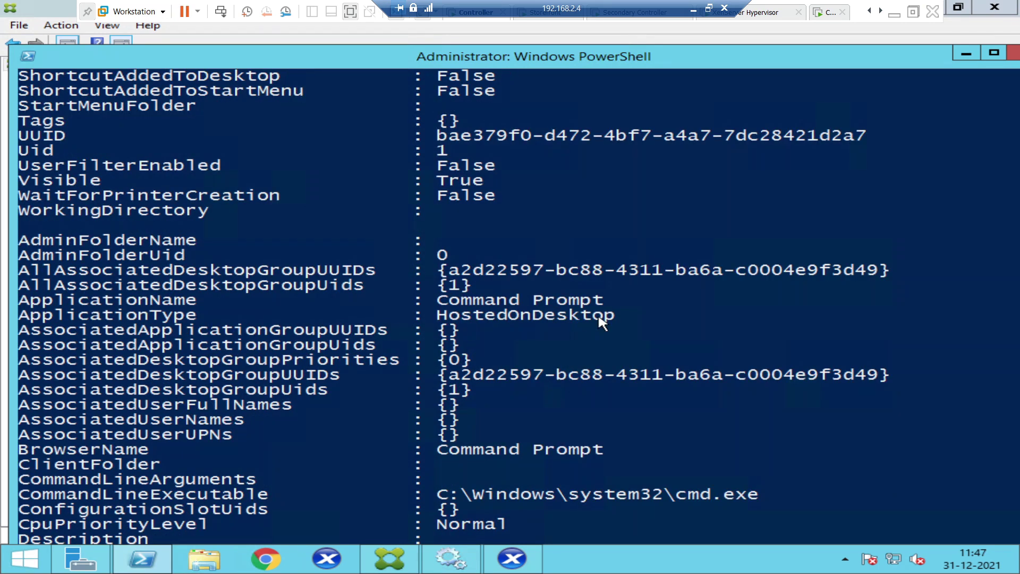
scroll(622, 329, down, 1)
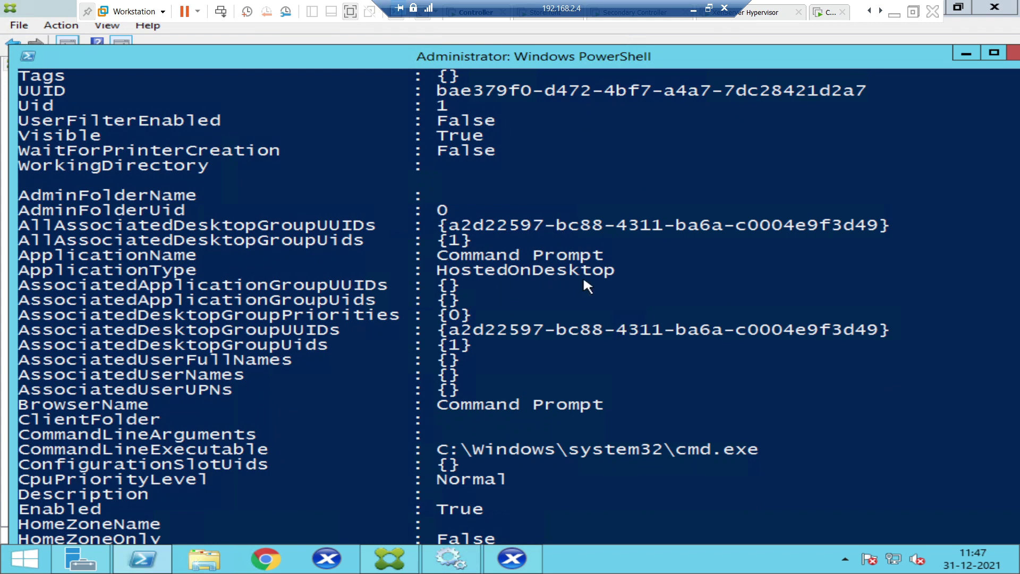
scroll(584, 283, down, 1)
scroll(584, 284, down, 1)
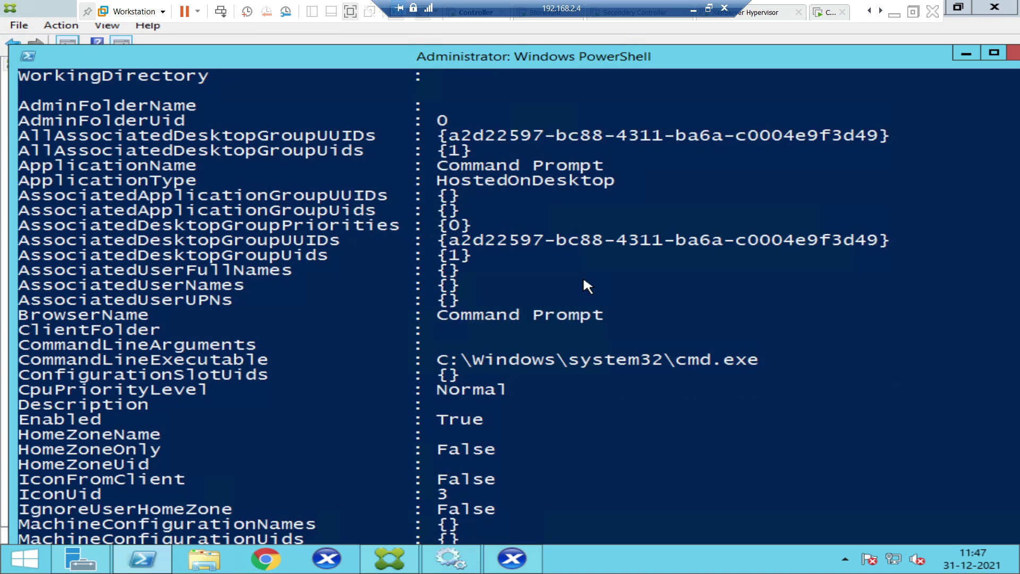
scroll(584, 280, down, 1)
scroll(584, 281, down, 2)
scroll(584, 280, down, 2)
scroll(584, 281, down, 1)
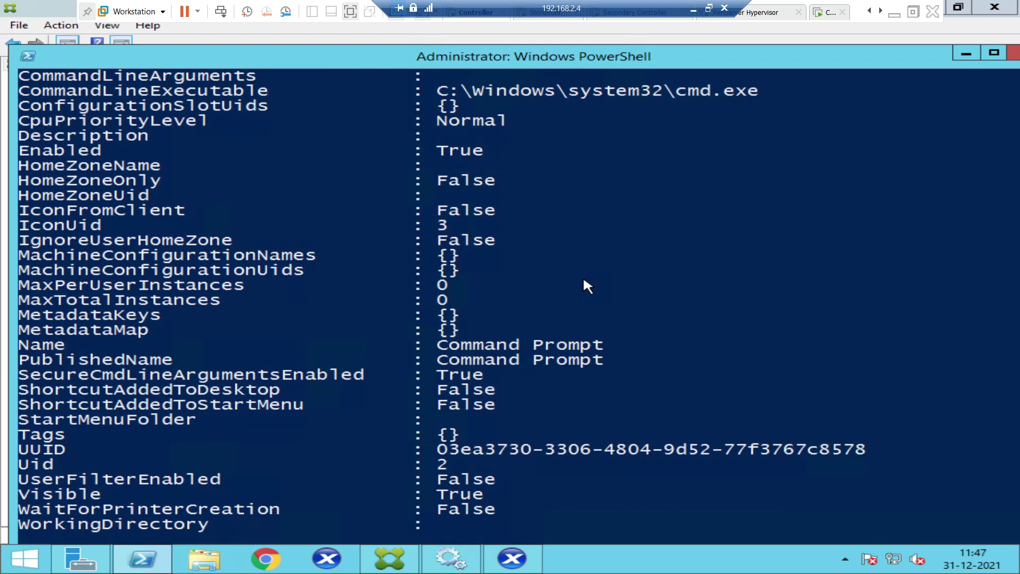
scroll(584, 285, down, 3)
scroll(598, 303, down, 1)
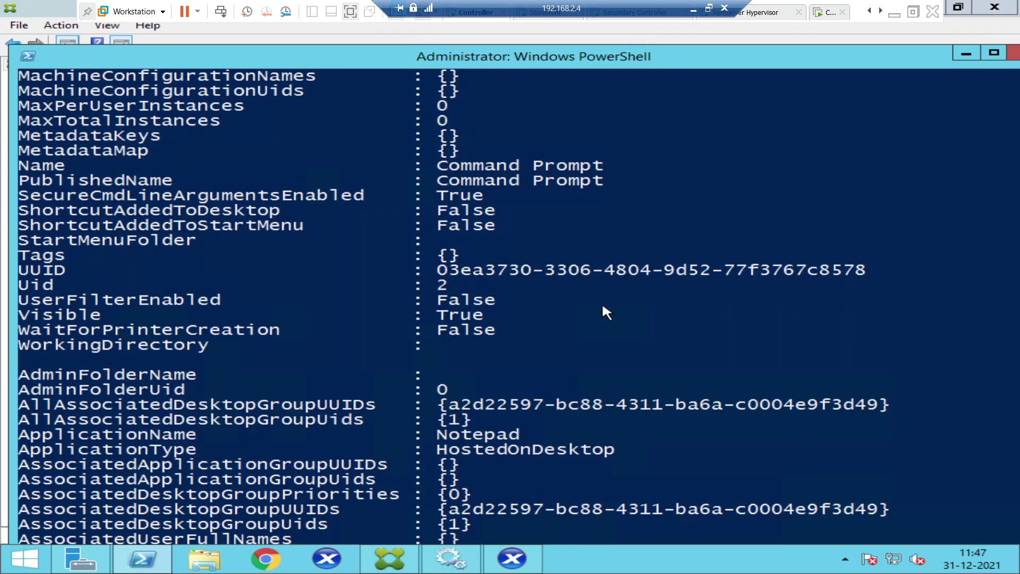
scroll(602, 311, down, 3)
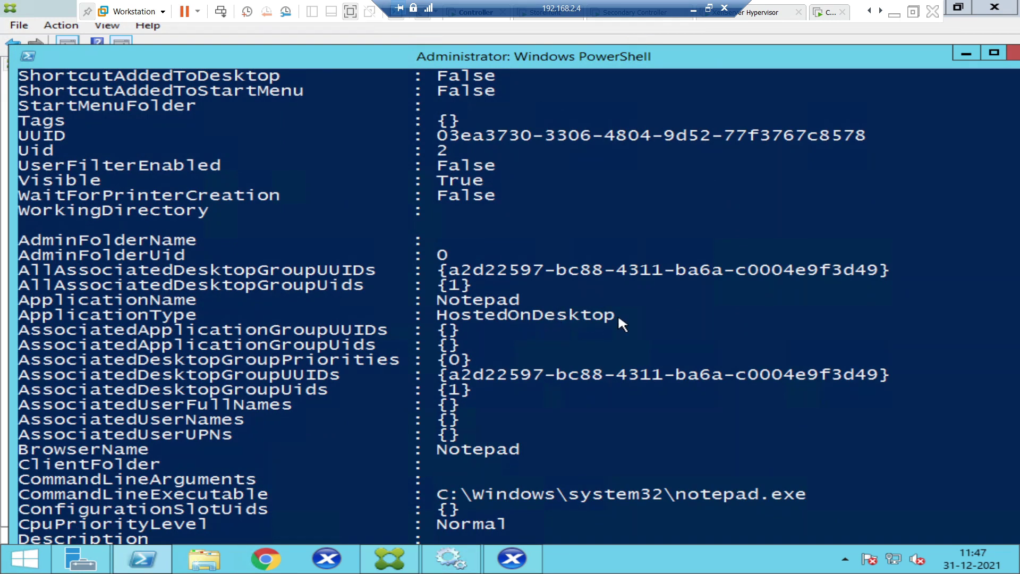
scroll(617, 320, down, 3)
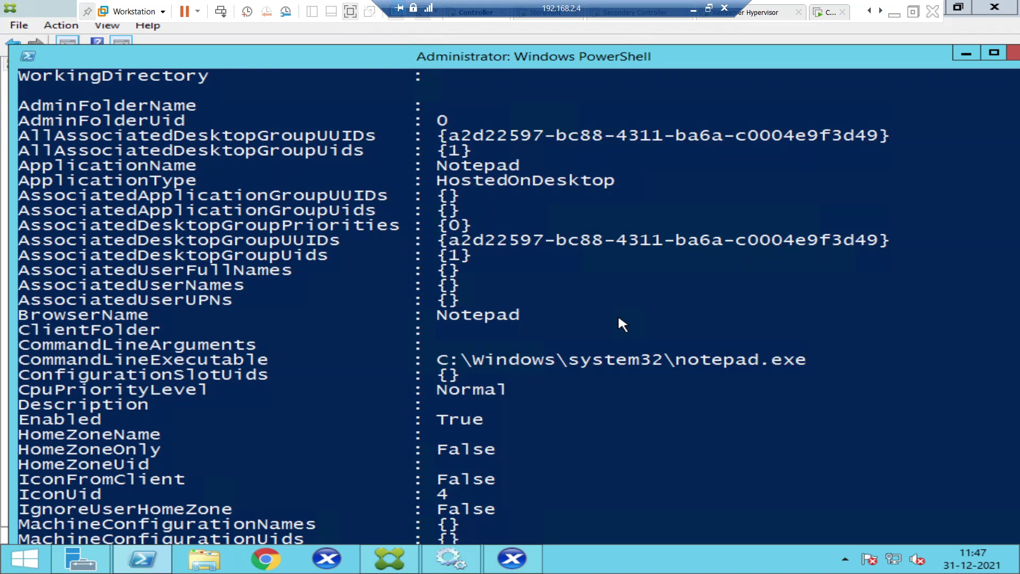
scroll(518, 351, down, 1)
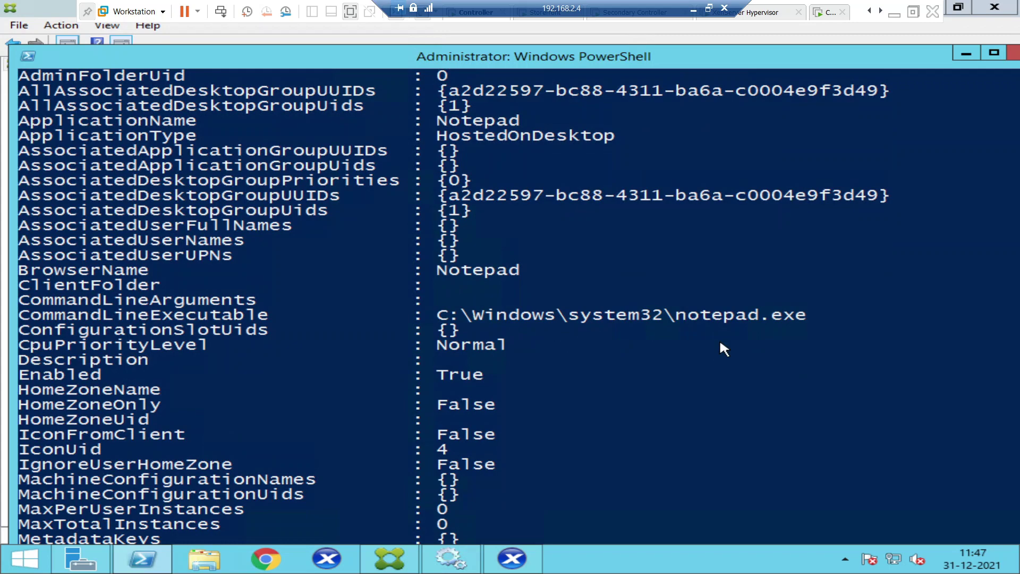
scroll(655, 350, down, 2)
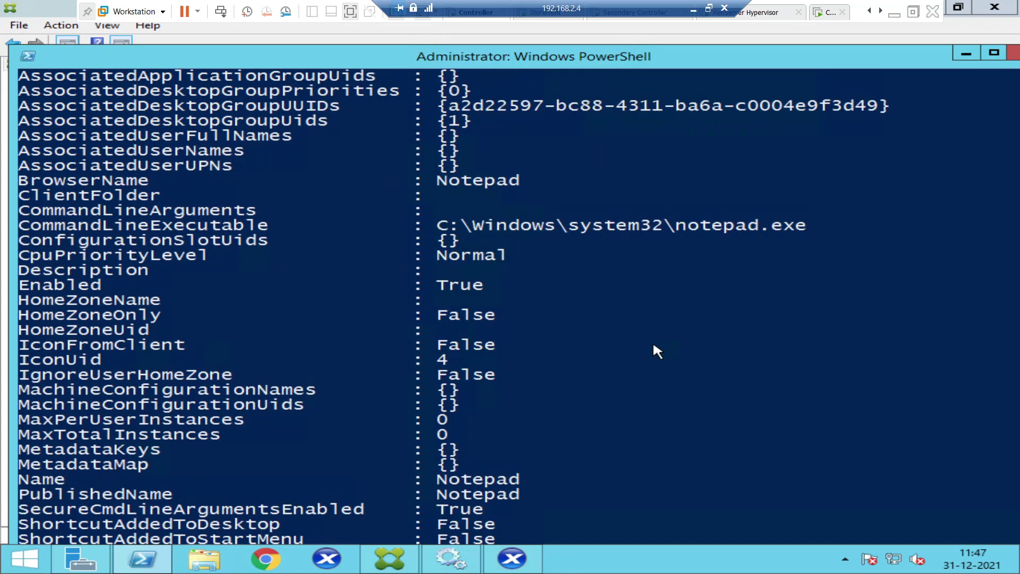
scroll(653, 346, down, 1)
scroll(653, 347, down, 1)
scroll(653, 346, down, 4)
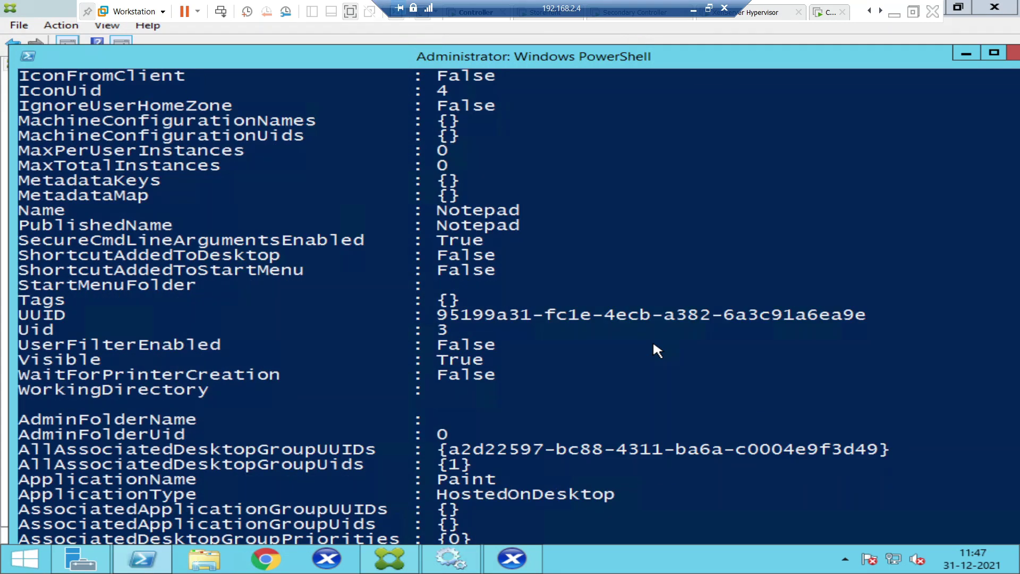
scroll(652, 351, down, 3)
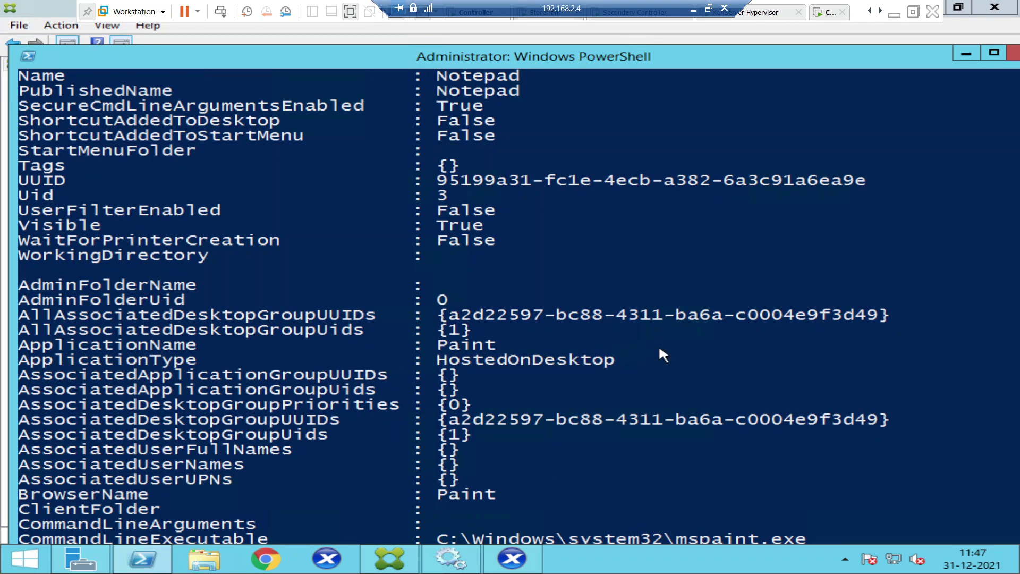
scroll(646, 352, down, 2)
scroll(649, 353, down, 1)
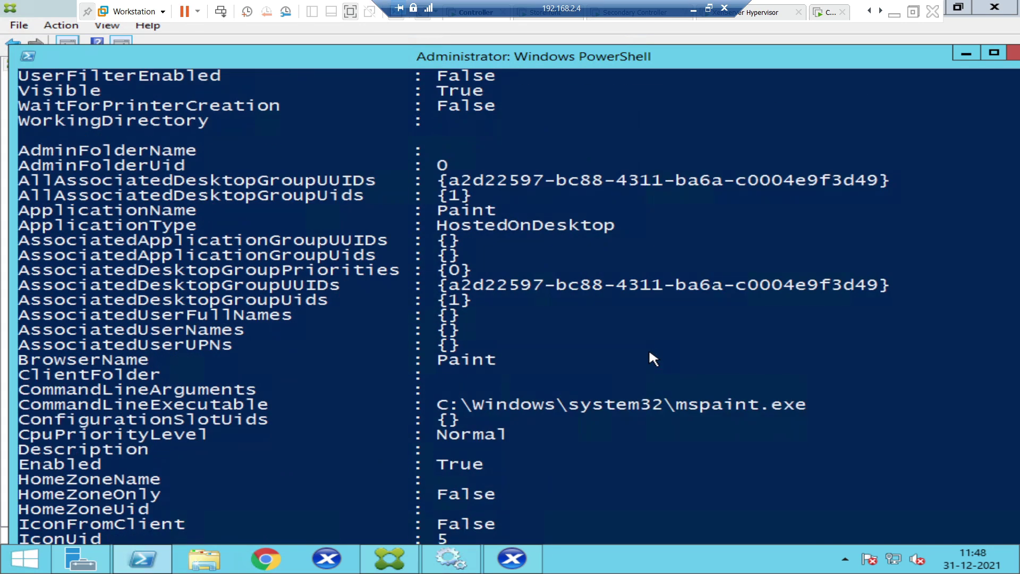
scroll(648, 359, down, 3)
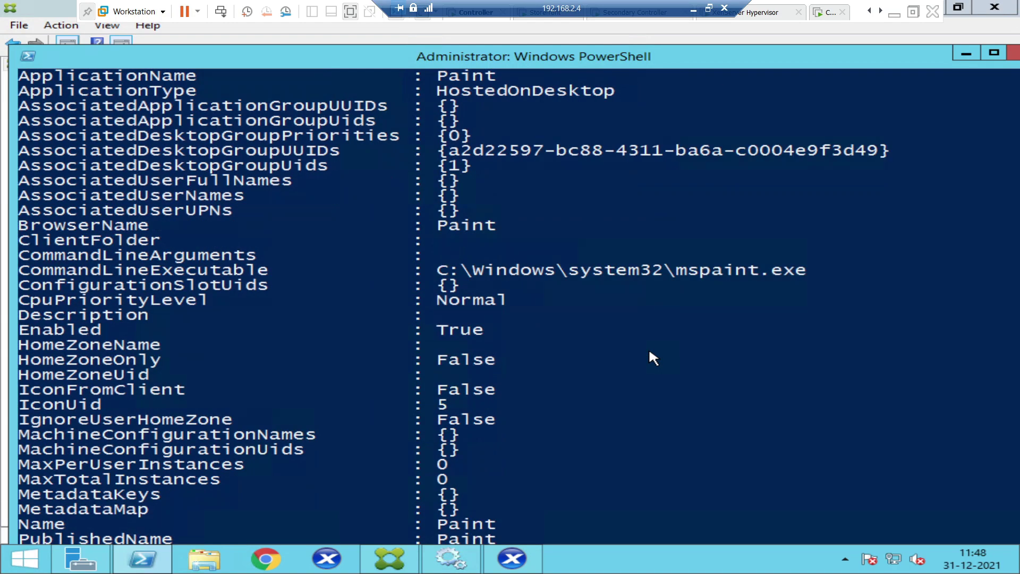
scroll(655, 348, down, 1)
scroll(655, 348, down, 3)
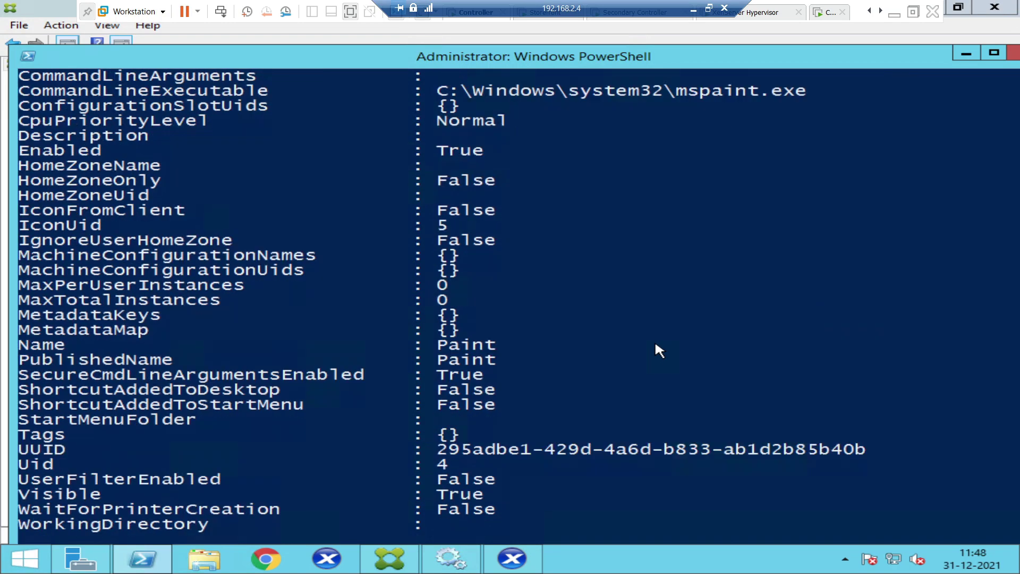
scroll(655, 347, down, 1)
scroll(655, 349, down, 5)
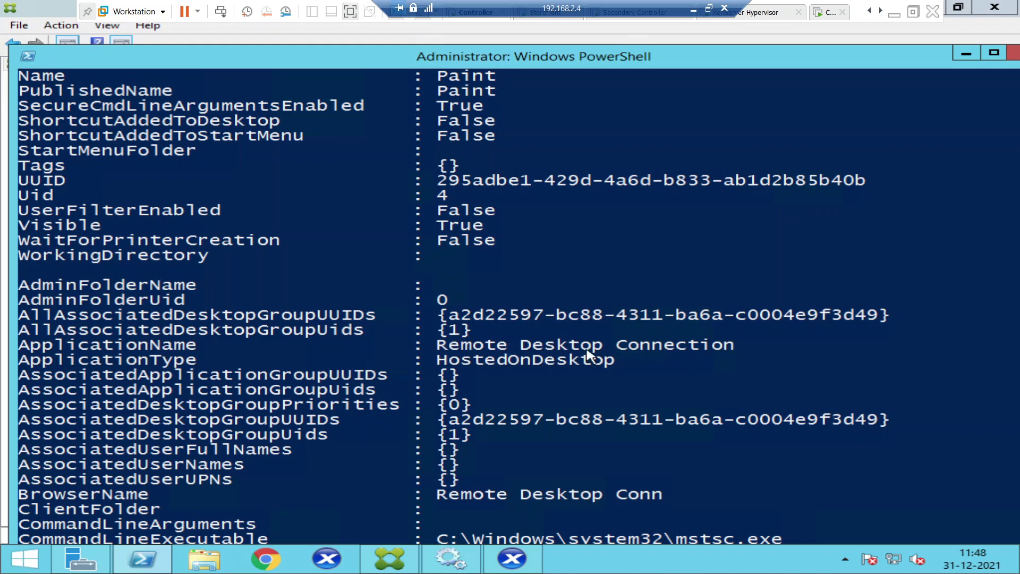
scroll(587, 357, down, 2)
scroll(588, 357, down, 2)
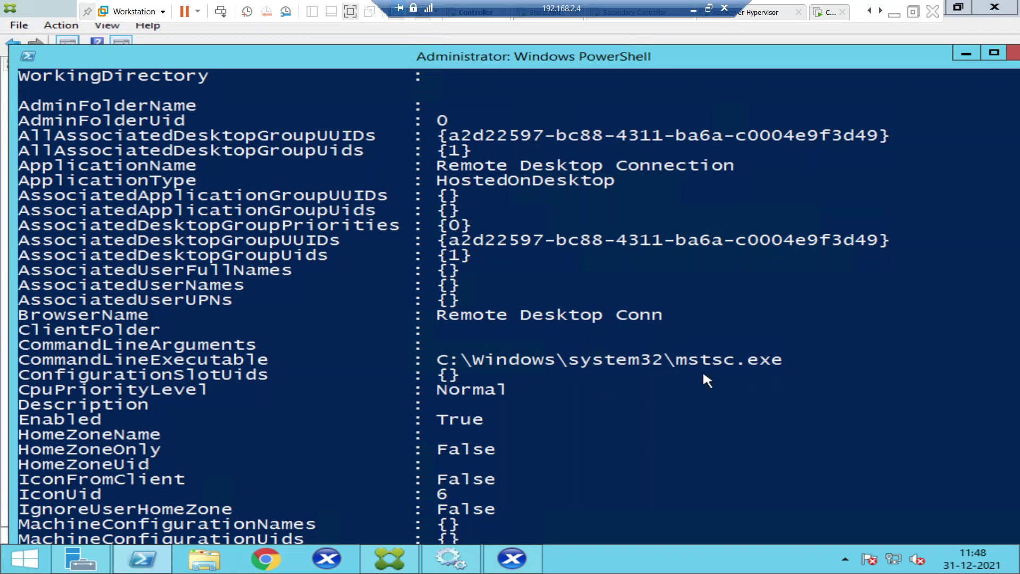
scroll(715, 374, down, 1)
scroll(713, 373, down, 3)
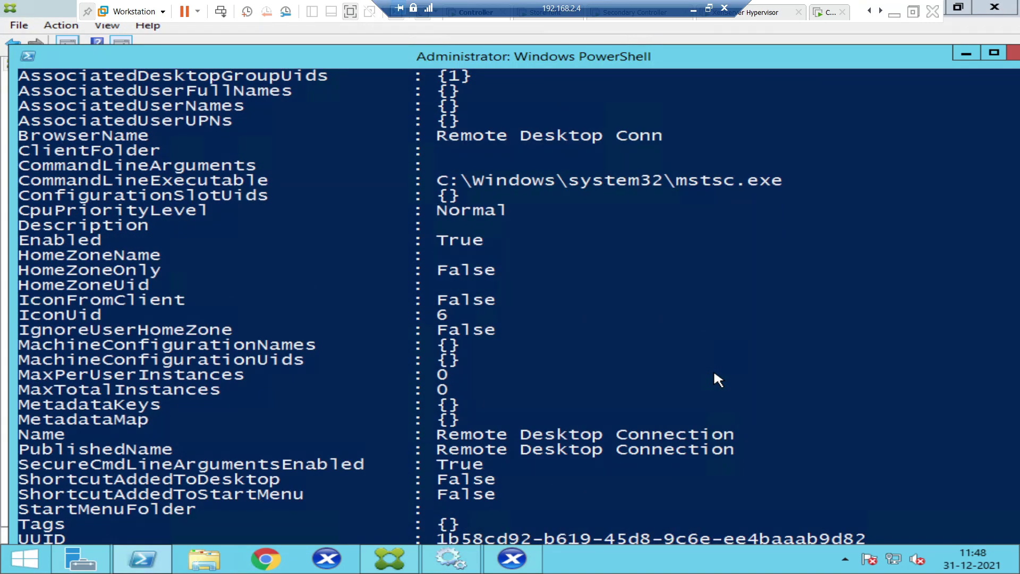
scroll(713, 373, down, 1)
scroll(712, 373, down, 2)
scroll(713, 374, down, 3)
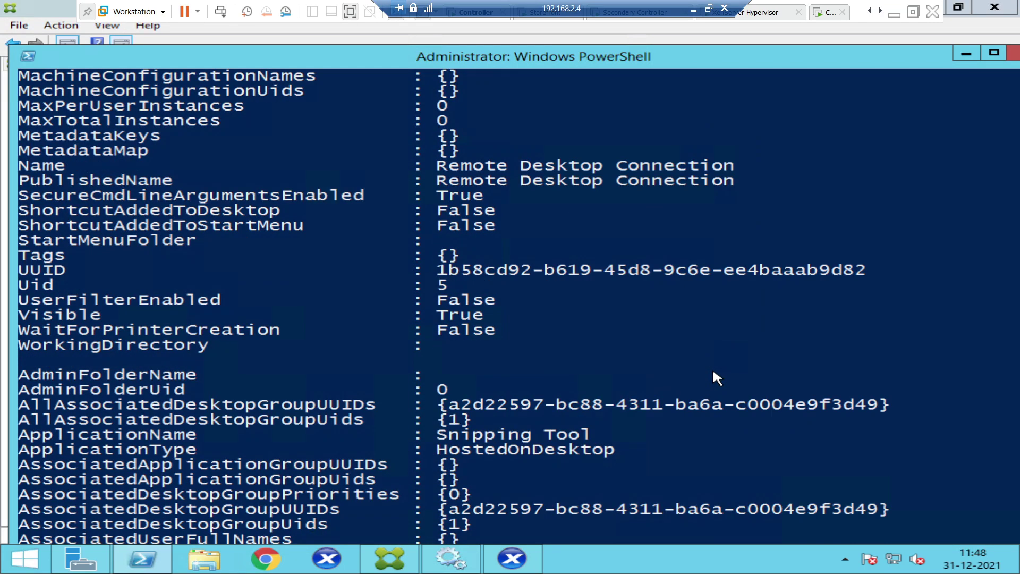
scroll(713, 372, down, 3)
scroll(713, 373, down, 1)
scroll(713, 377, down, 4)
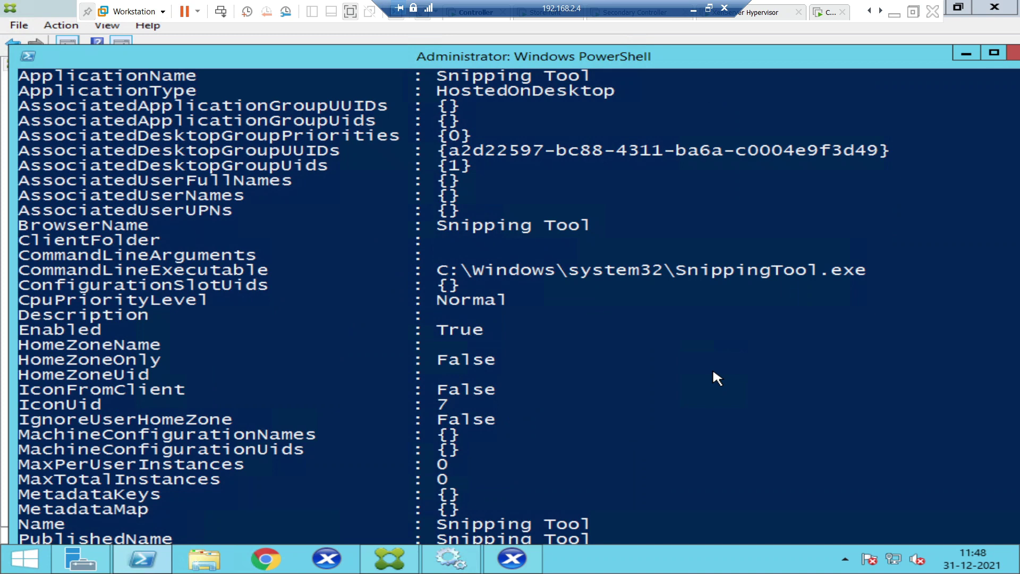
scroll(713, 374, down, 3)
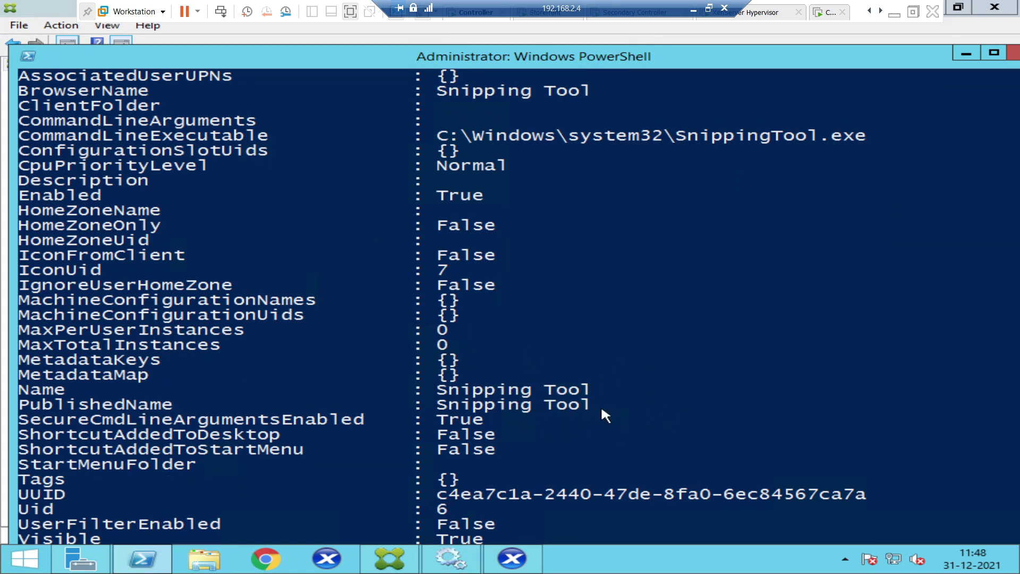
scroll(627, 415, down, 4)
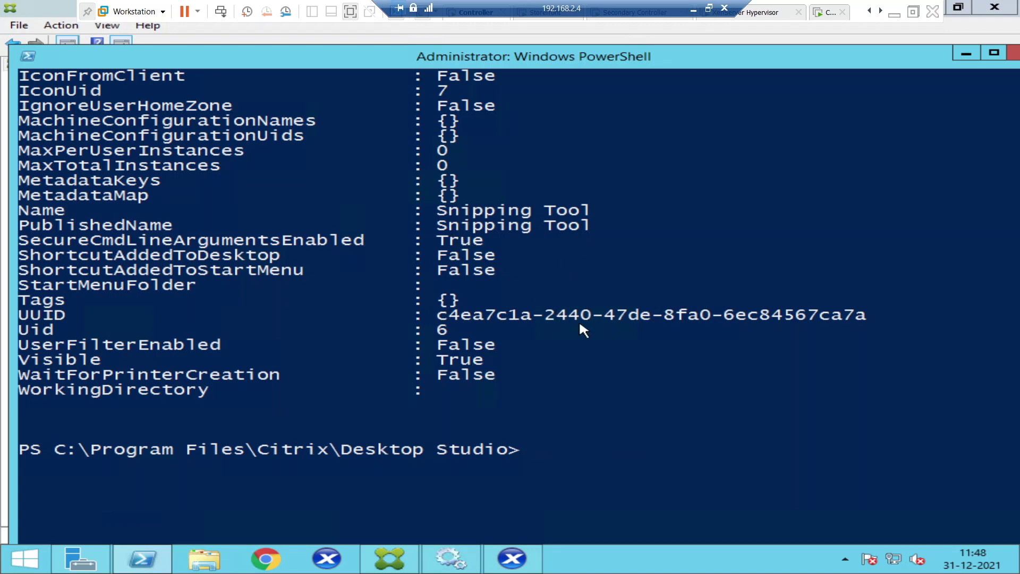
scroll(579, 324, up, 4)
scroll(581, 324, up, 3)
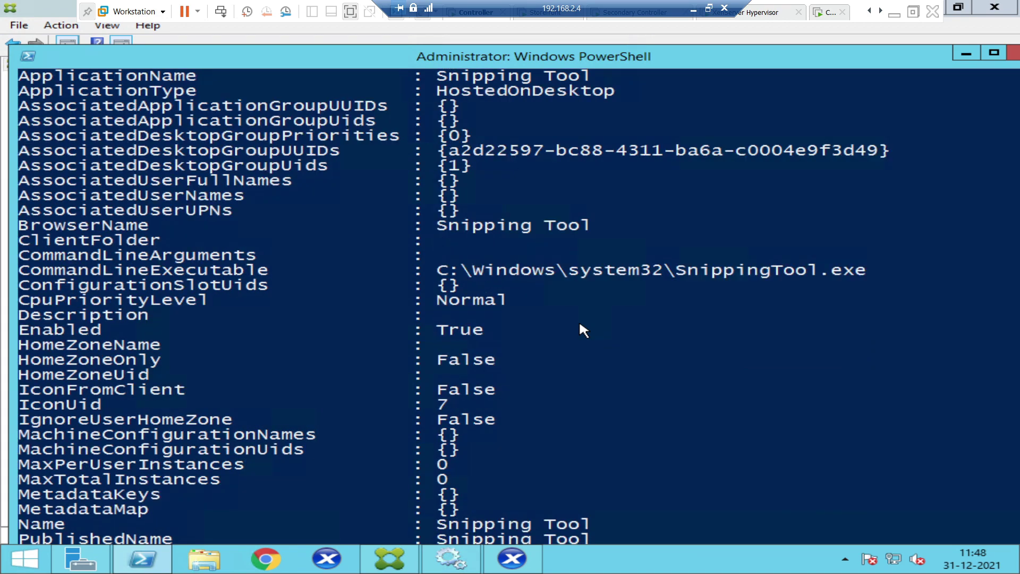
scroll(581, 324, up, 12)
scroll(580, 324, up, 7)
scroll(580, 325, up, 7)
scroll(579, 329, up, 7)
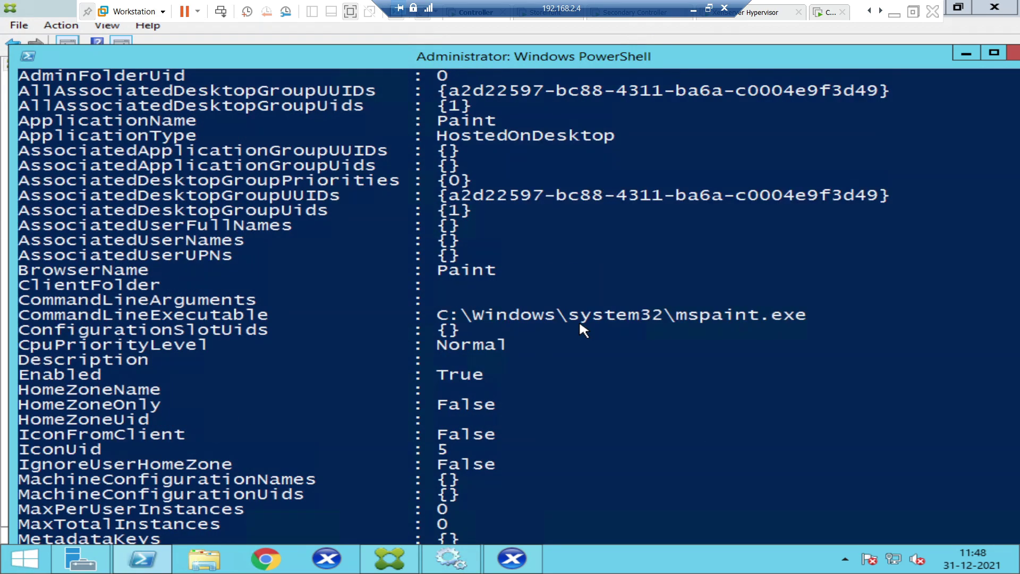
scroll(579, 330, up, 16)
scroll(579, 327, up, 9)
scroll(579, 323, up, 7)
scroll(579, 315, up, 15)
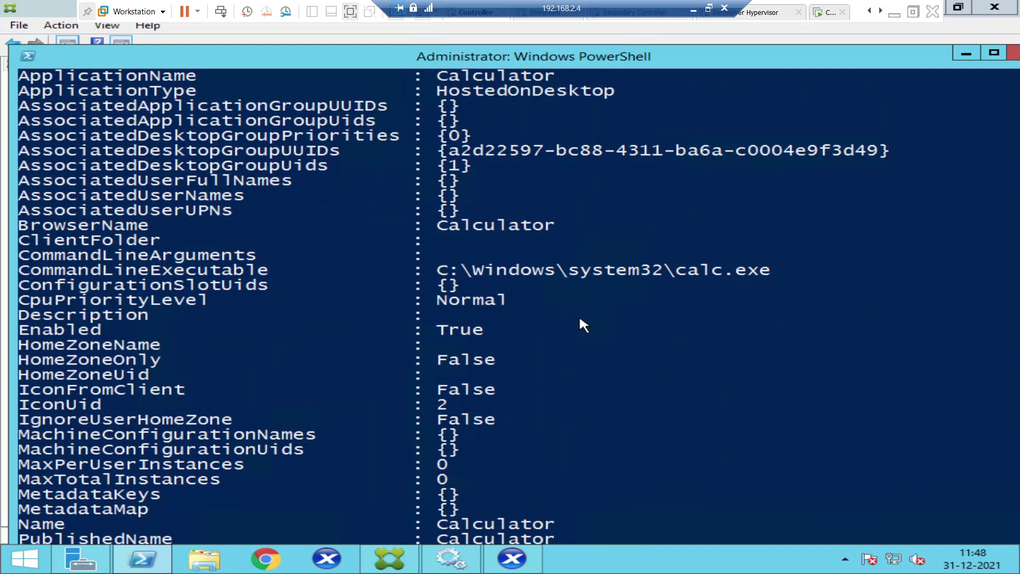
scroll(580, 319, up, 4)
scroll(581, 325, down, 2)
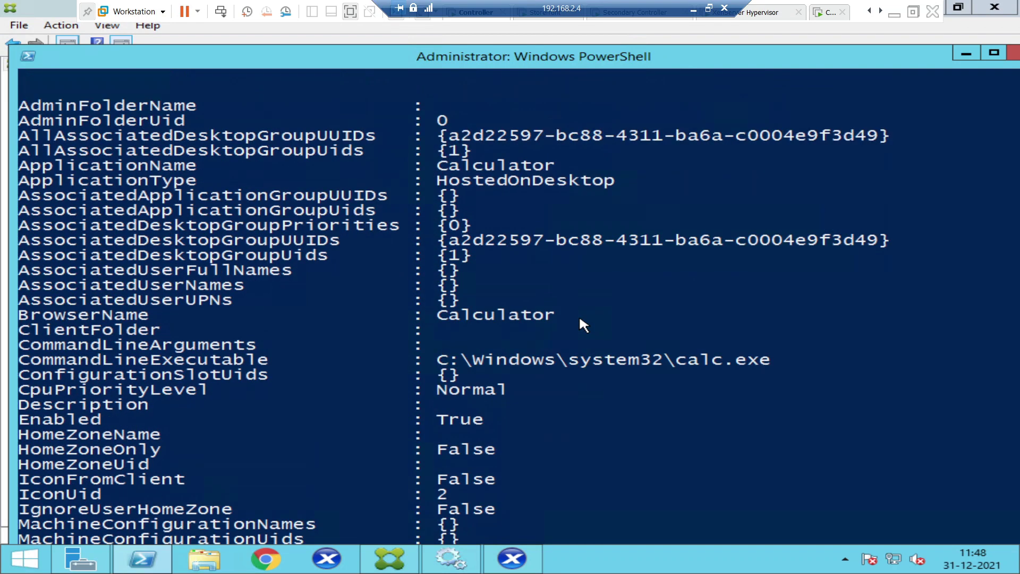
scroll(580, 322, down, 1)
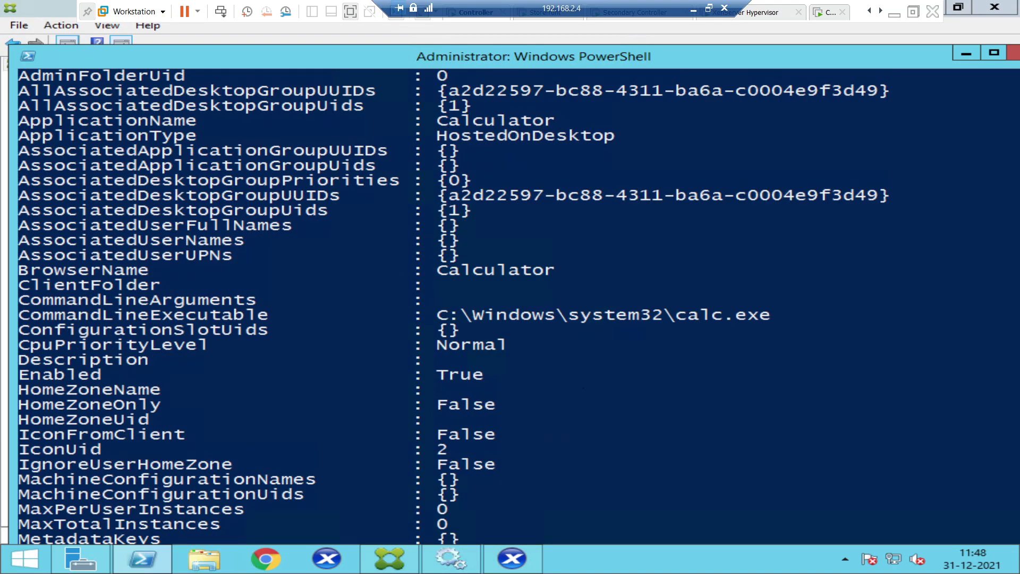